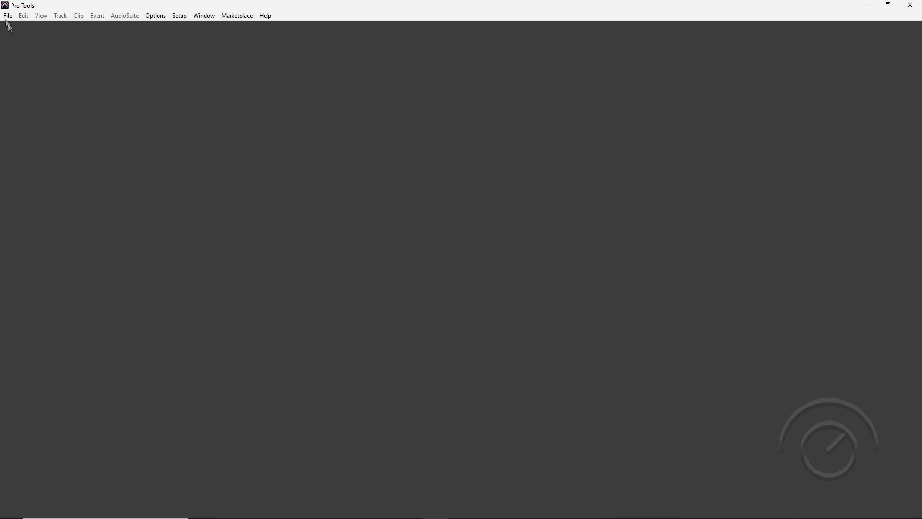
Step: Open the Pro Tools_Lessons_RelinkVideo.ptx session from disk
left_click(7, 15)
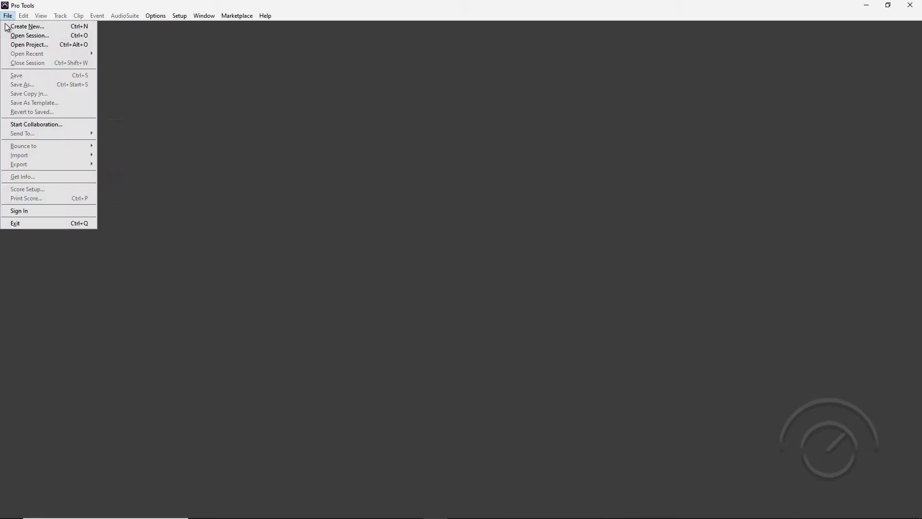
left_click(19, 45)
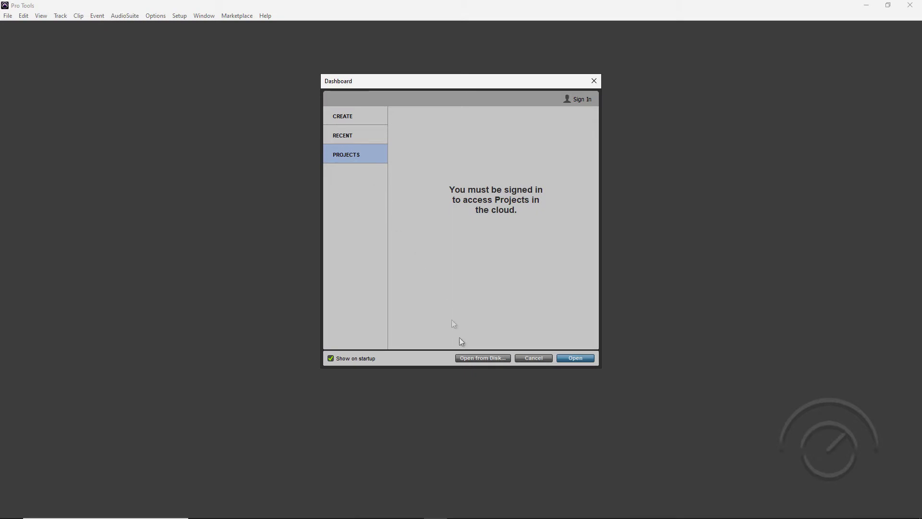
left_click(482, 358)
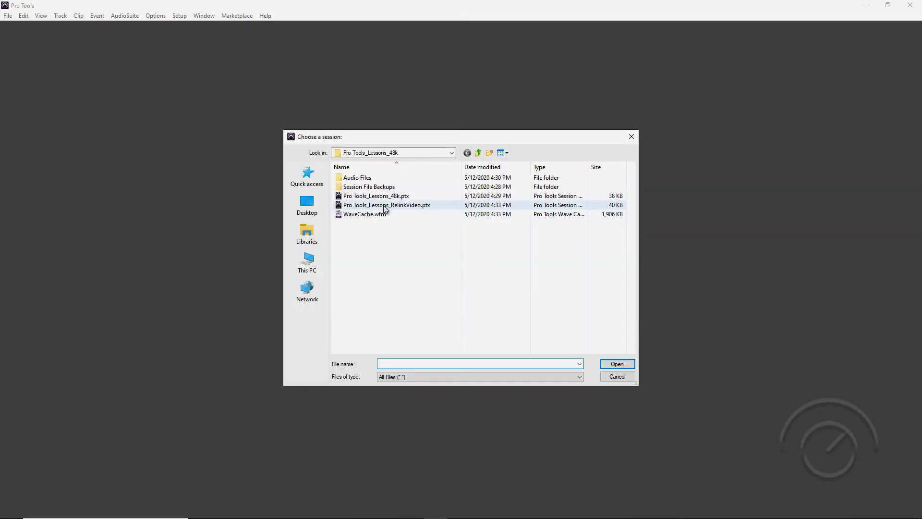
left_click(394, 205)
left_click(609, 364)
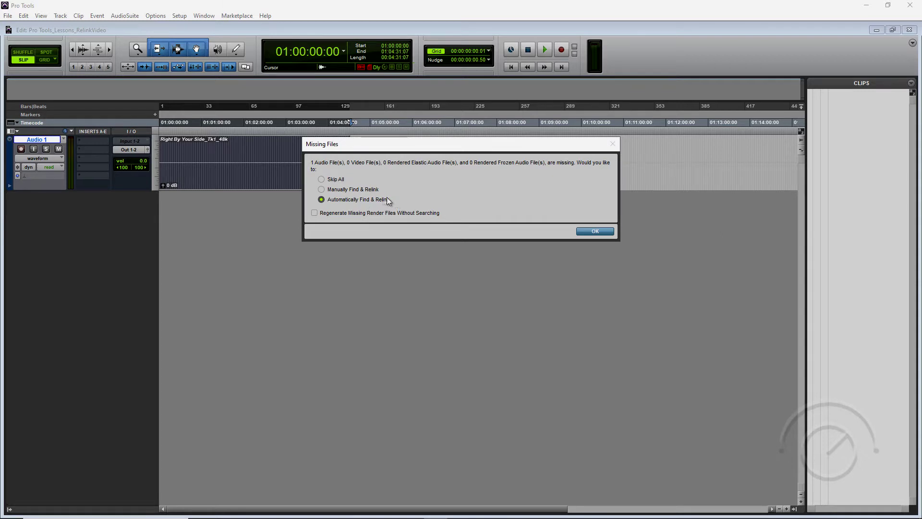
Step: Skip all of the session's missing audio files
left_click(361, 189)
left_click(329, 180)
left_click(596, 231)
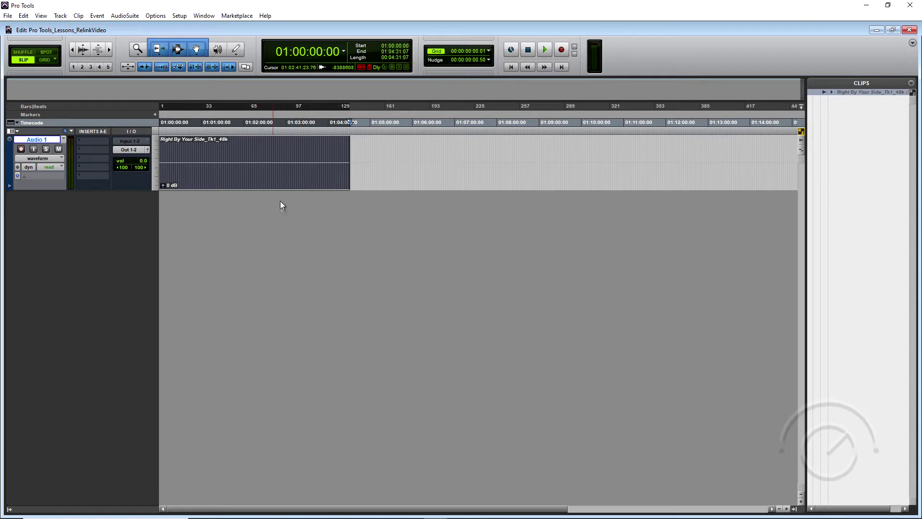
Step: Open the Window menu, with the session showing its offline Right By Your Side clip
left_click(207, 18)
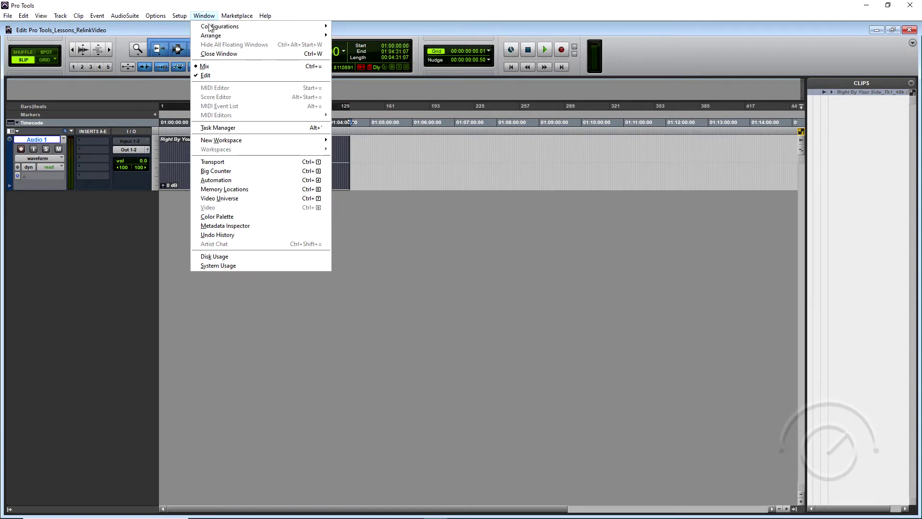
Step: Open a default Workspace browser and select Right By Your Side_Tk1_48k.wav in the Audio Files folder
mouse_move(254, 141)
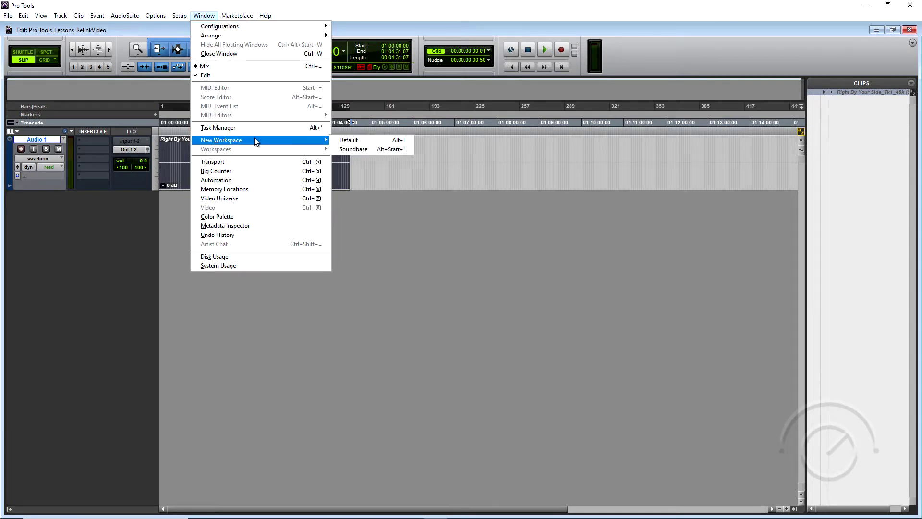
left_click(346, 140)
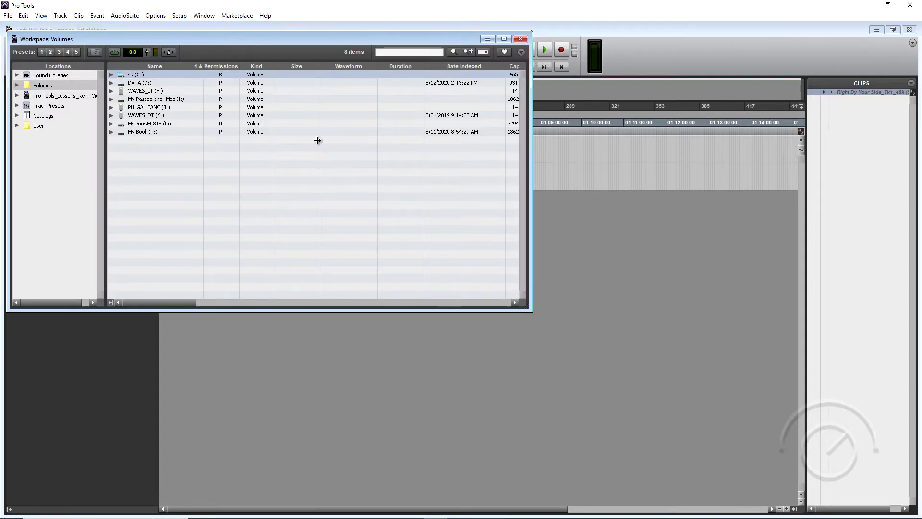
left_click(63, 97)
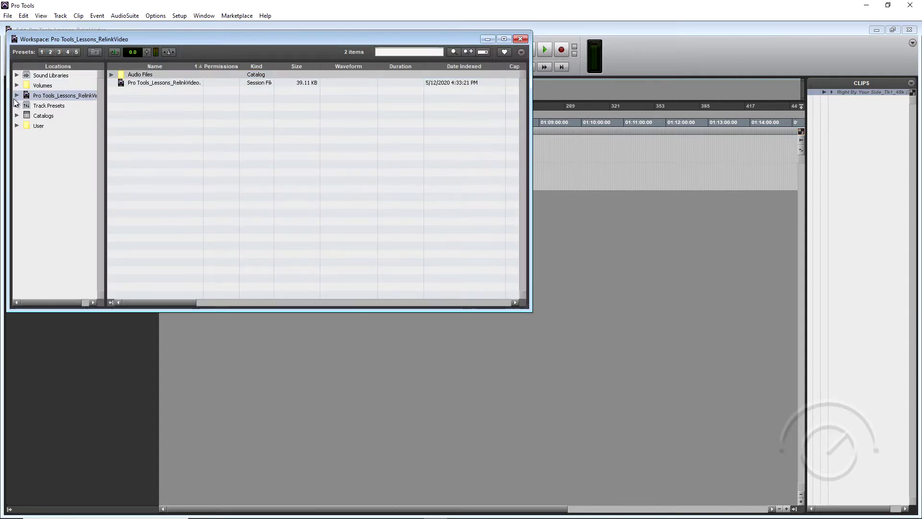
left_click(17, 96)
left_click(27, 105)
left_click(54, 107)
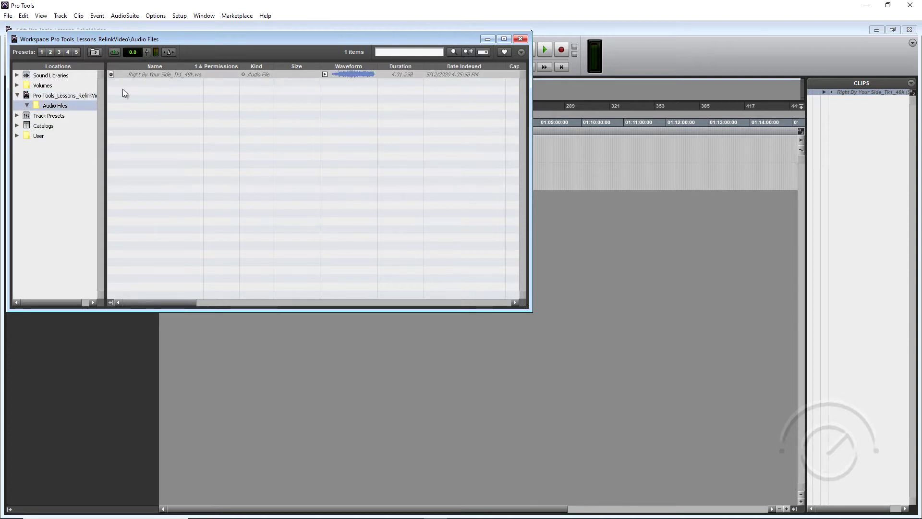
left_click(69, 95)
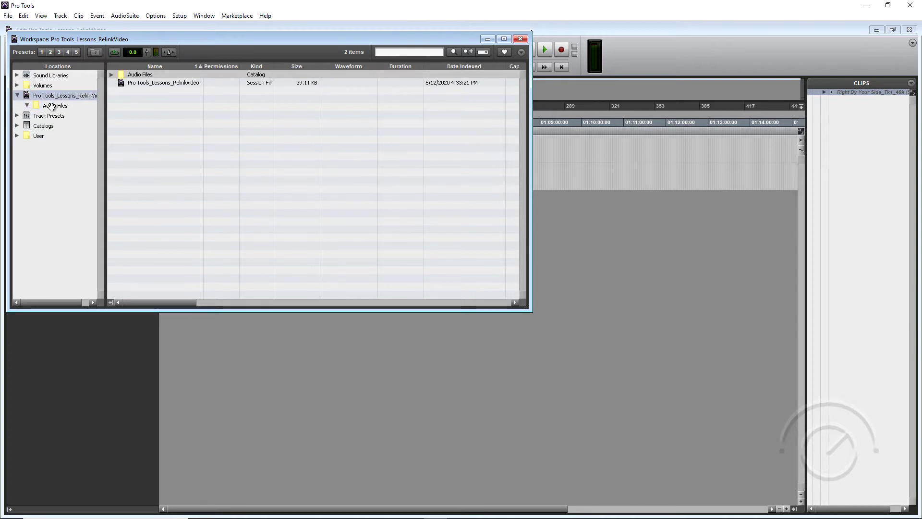
left_click(51, 106)
left_click(163, 74)
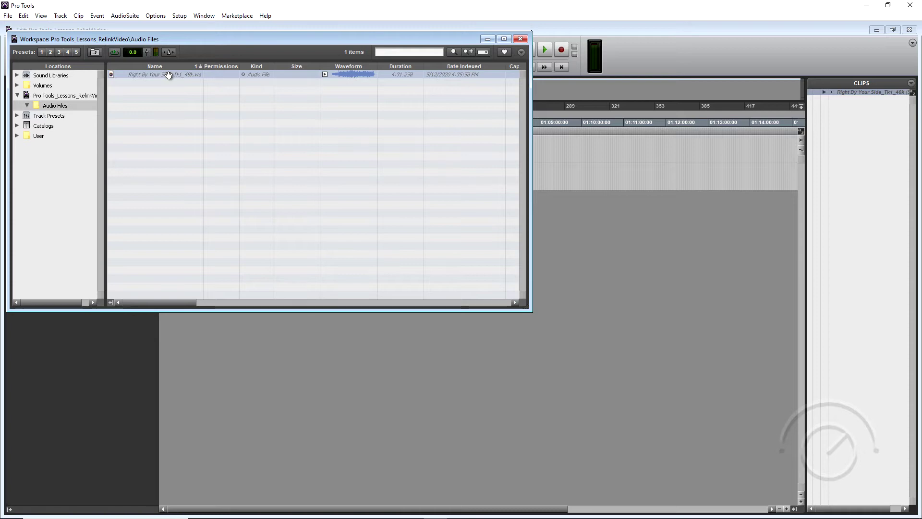
Step: Open the Relink Offline window for the Right By Your Side_Tk1_48k file
right_click(168, 76)
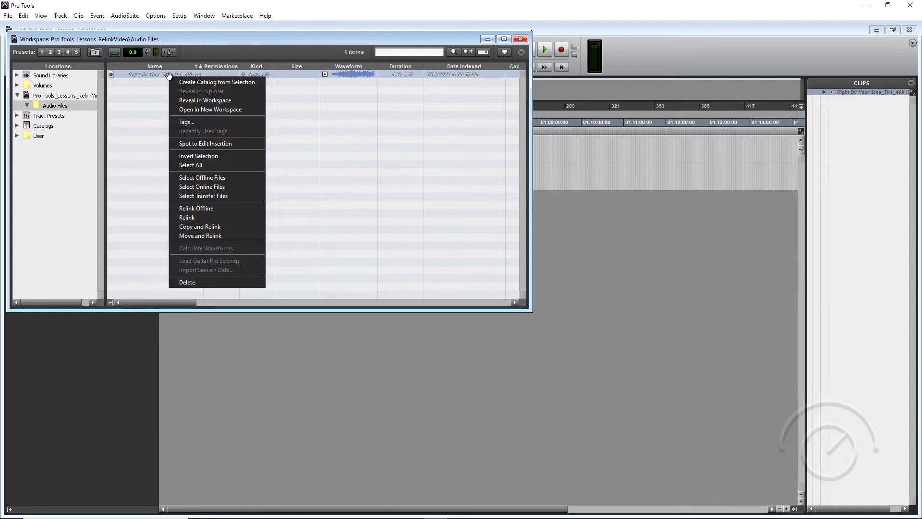
left_click(194, 220)
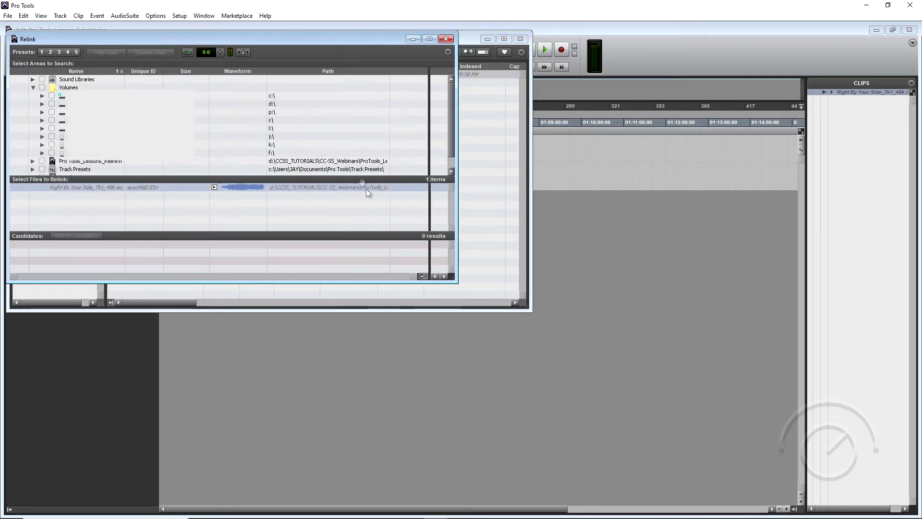
left_click(445, 39)
right_click(176, 75)
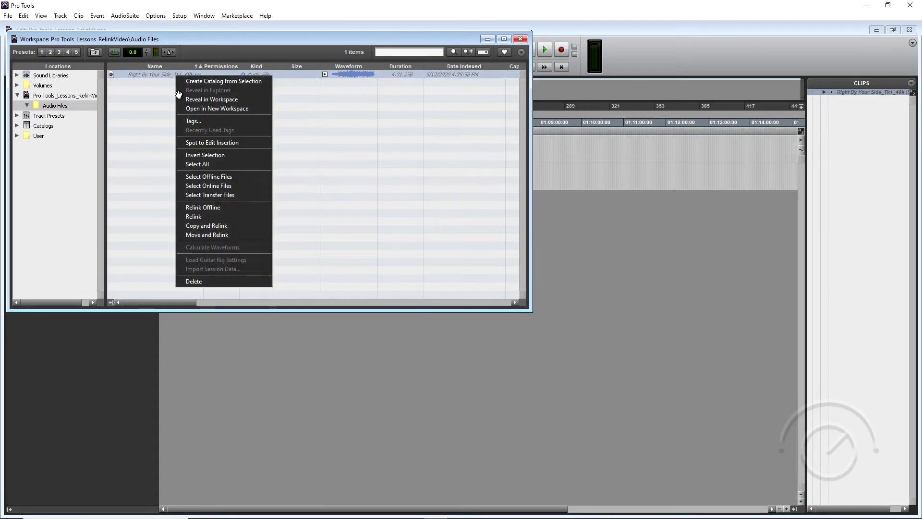
left_click(200, 206)
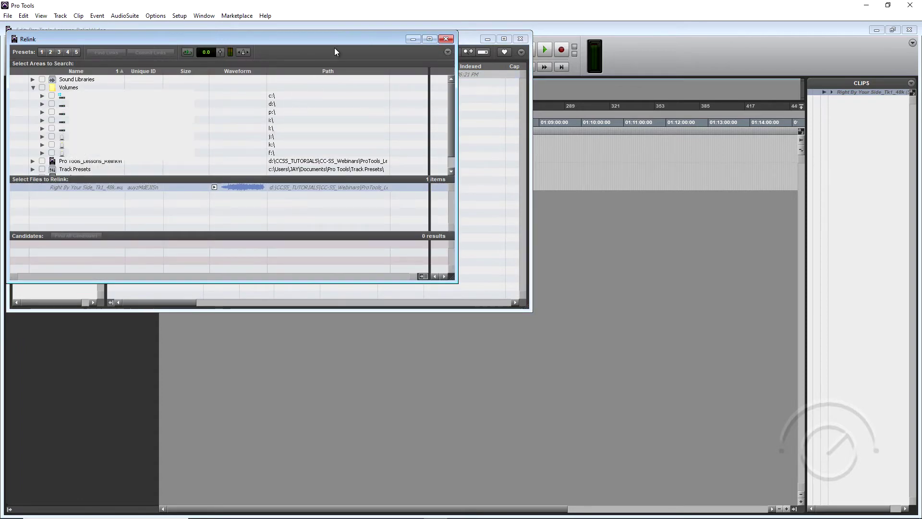
Step: Move and enlarge the Relink window, and extend the files-to-relink list
left_click_drag(345, 42, 404, 53)
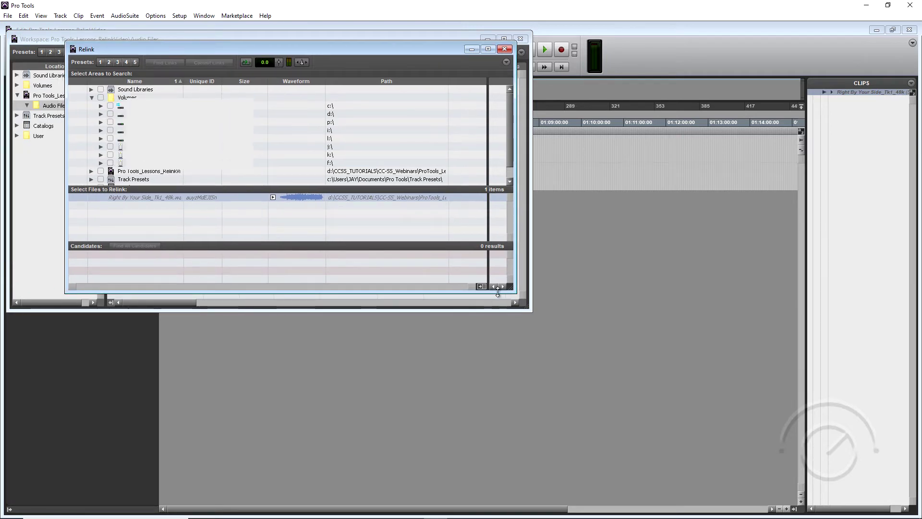
left_click_drag(516, 291, 764, 433)
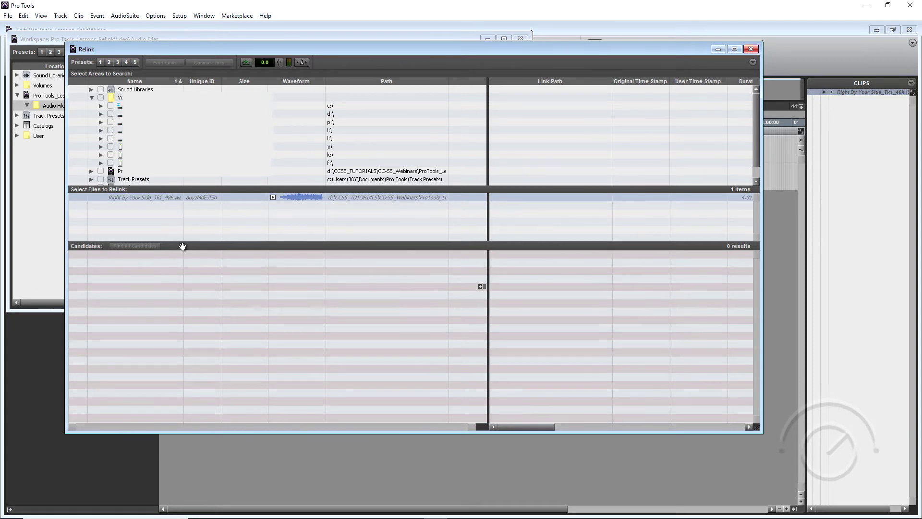
left_click_drag(182, 246, 183, 279)
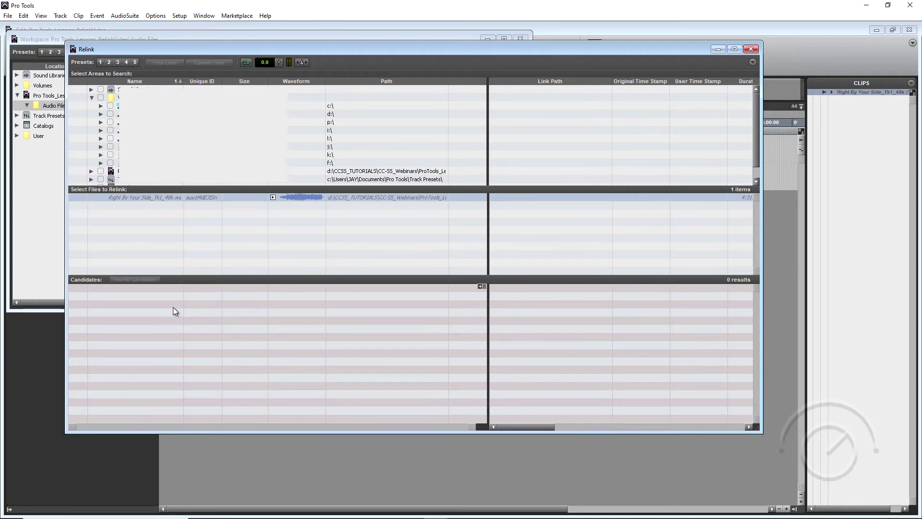
Step: Browse the d: drive to the PT Test folder and select Right By Your Side_Tk1_48k.wav
left_click(100, 114)
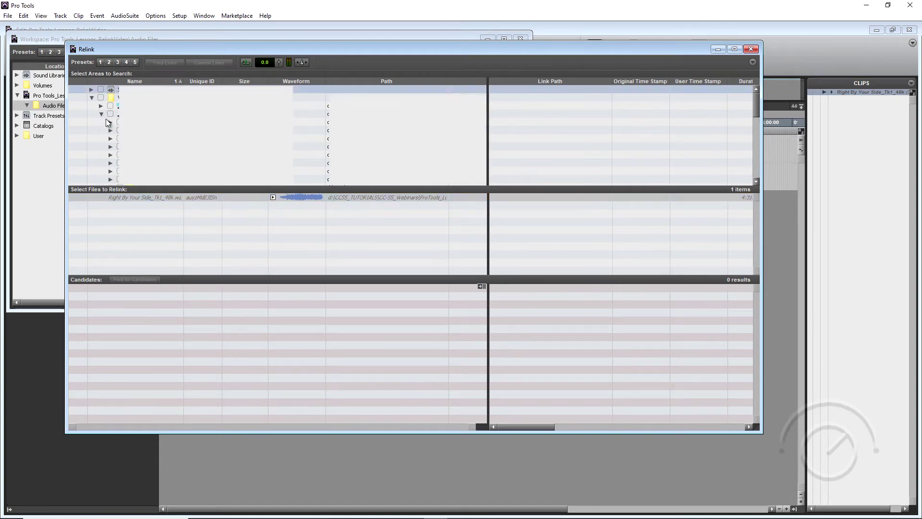
left_click(110, 146)
scroll(110, 146, "down", 2)
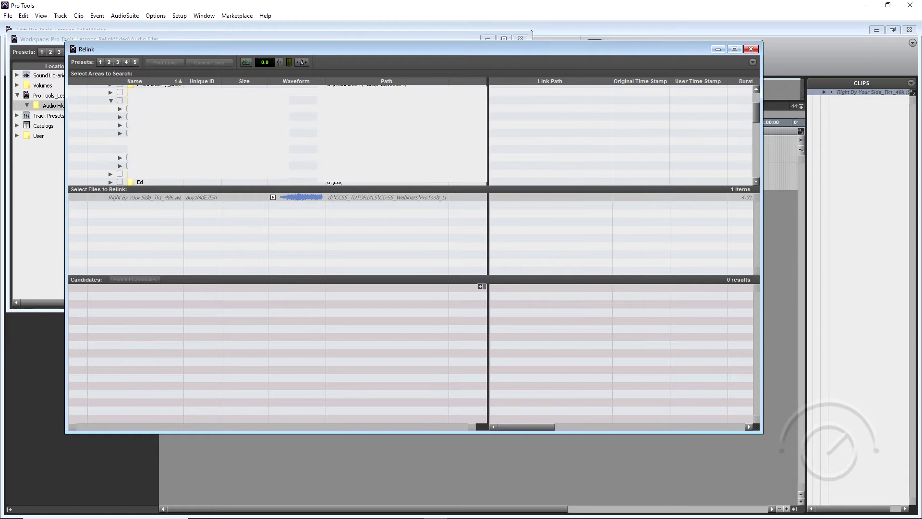
left_click(120, 133)
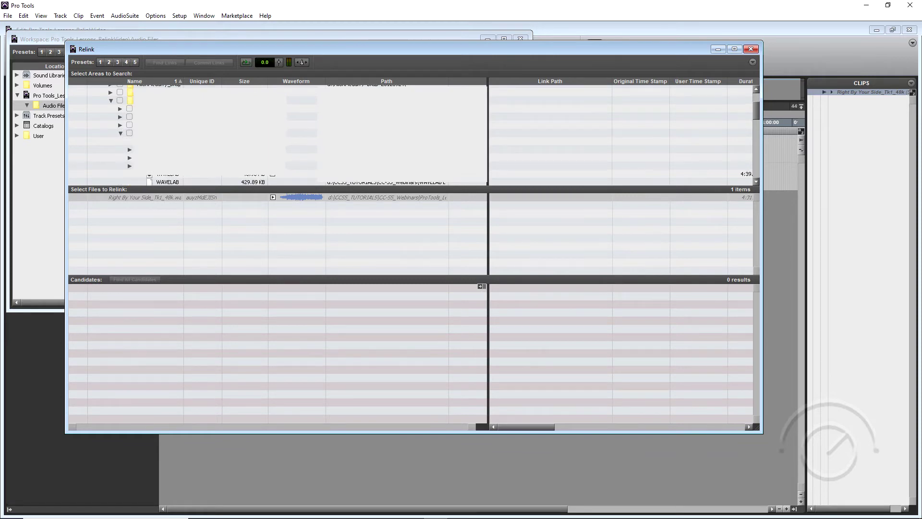
left_click(130, 158)
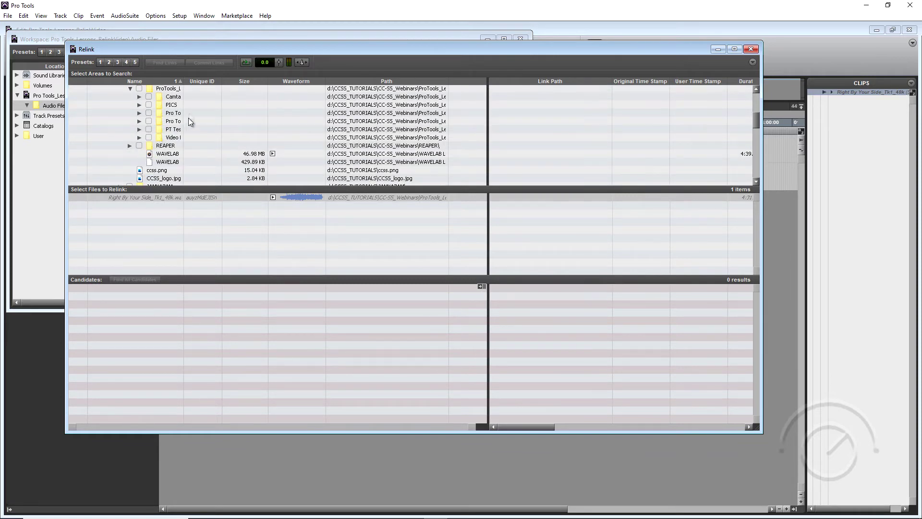
left_click_drag(181, 89, 249, 92)
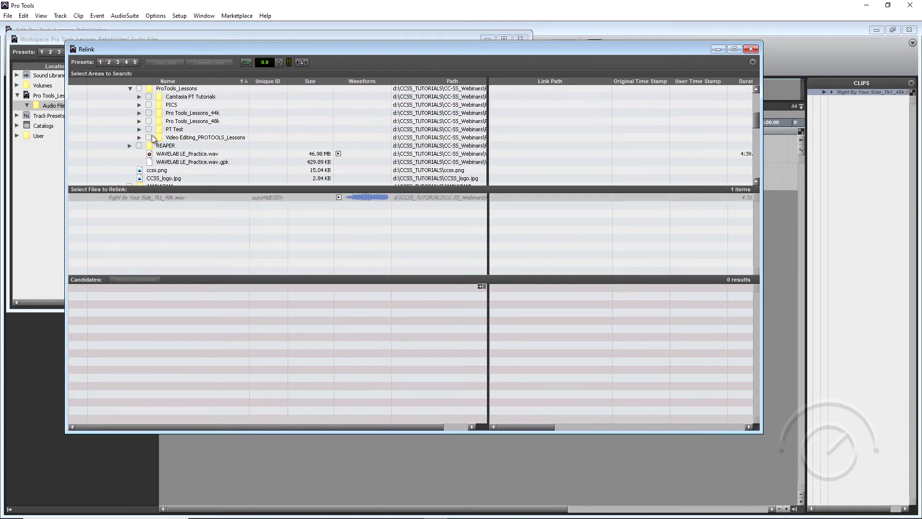
left_click(139, 129)
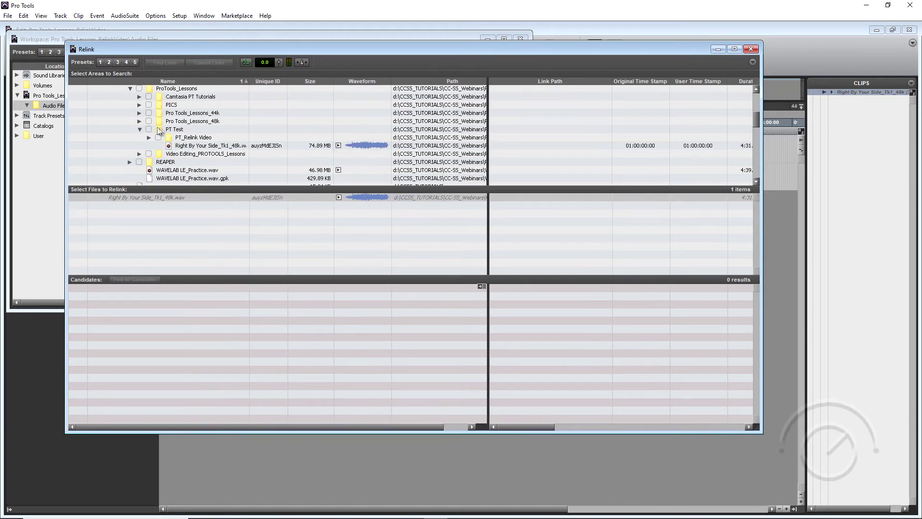
left_click(172, 128)
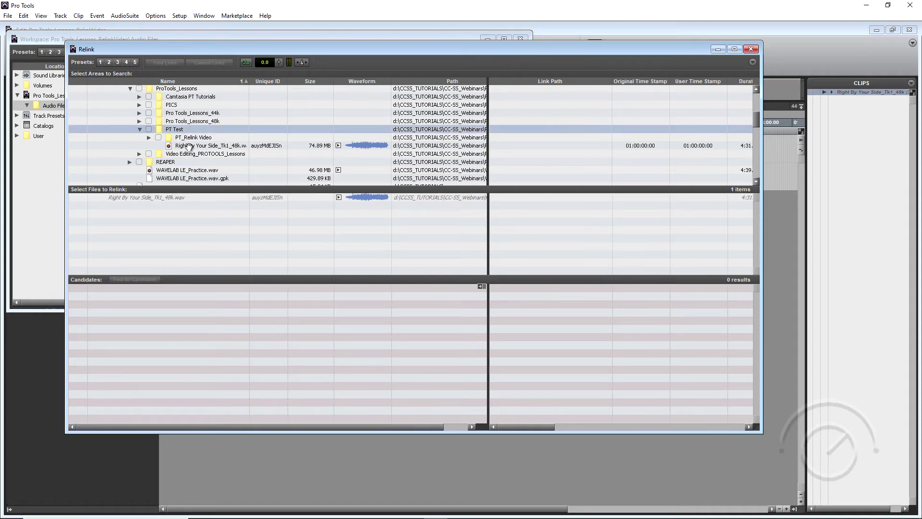
left_click(187, 146)
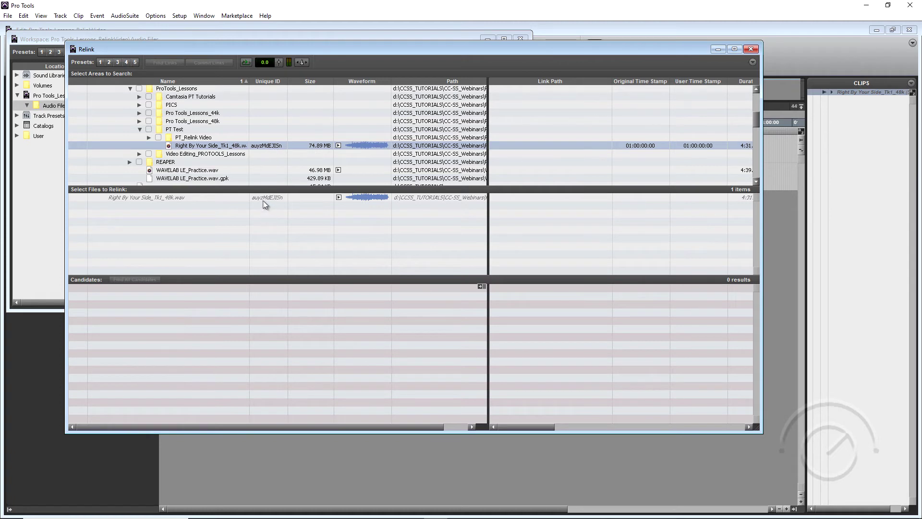
Step: Widen the Name and Path columns and preview the found file
left_click(159, 199)
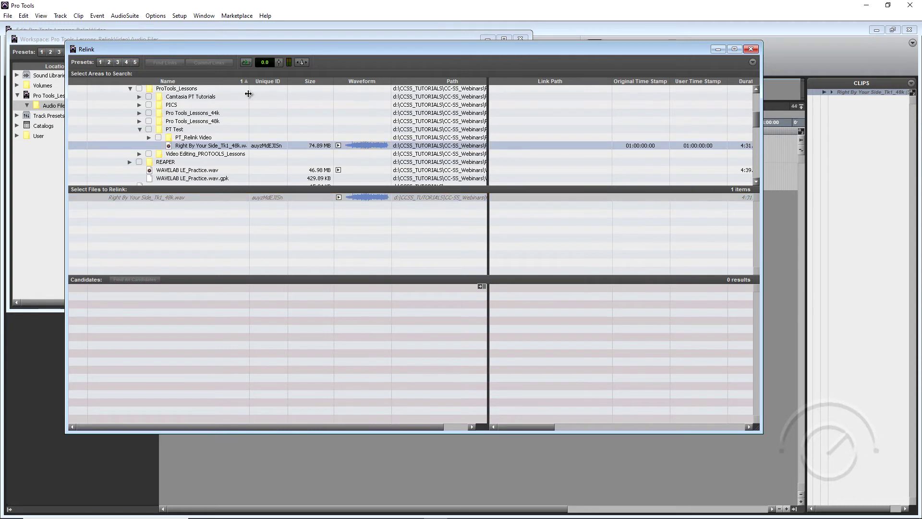
left_click_drag(248, 94, 257, 95)
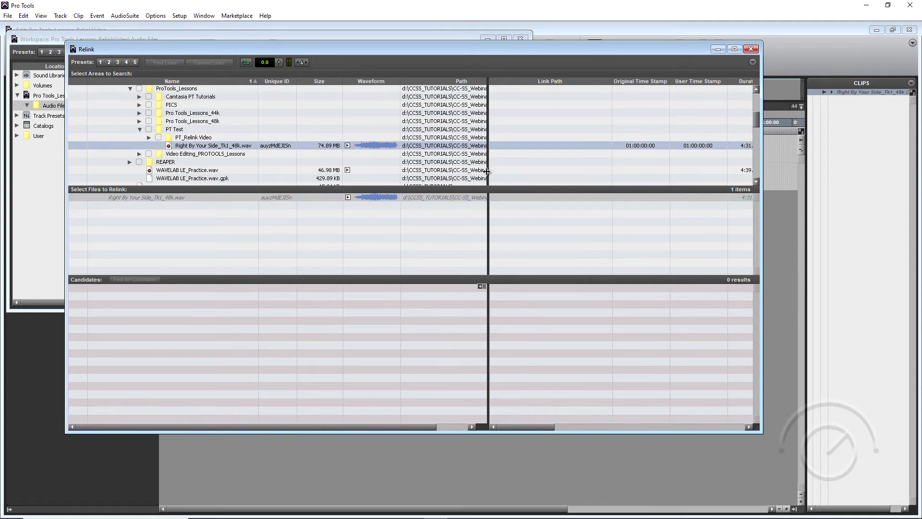
left_click_drag(499, 171, 530, 156)
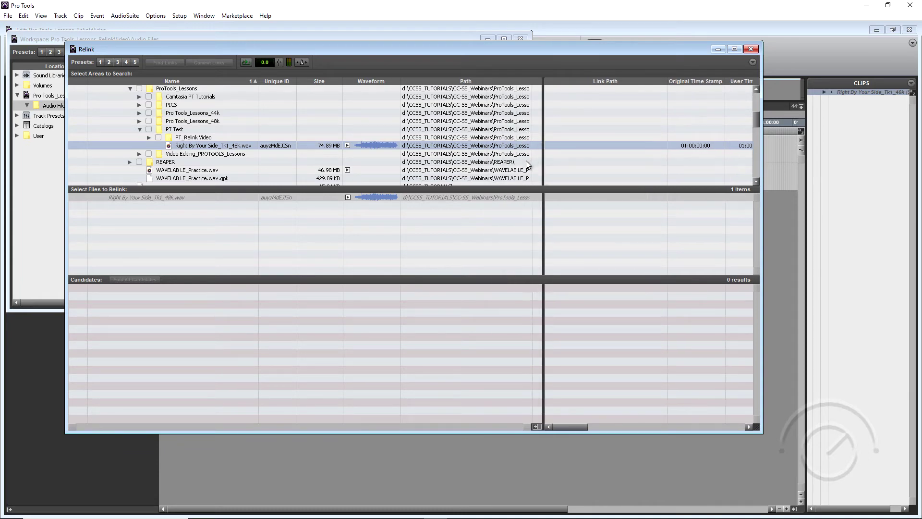
left_click(347, 145)
left_click(347, 146)
Step: Search PT Test for candidates, link the single match to the offline file, and preview it
left_click(149, 129)
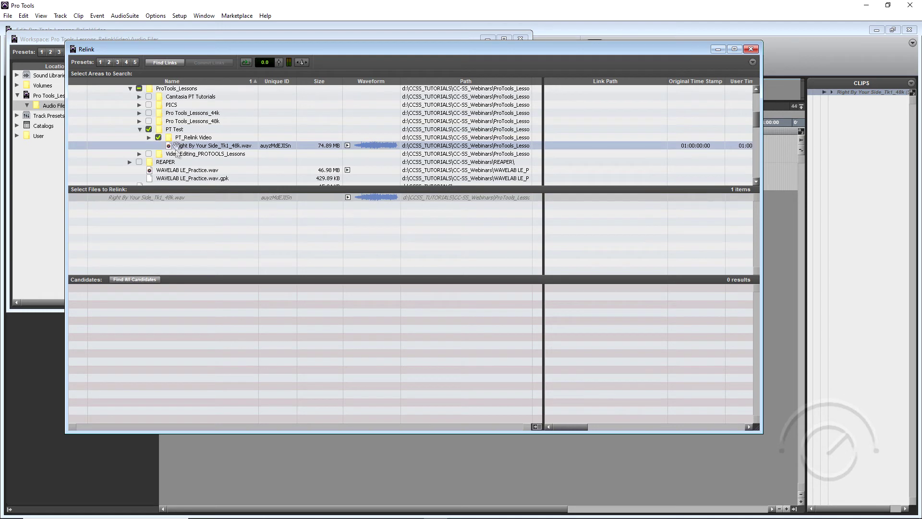
left_click(155, 199)
left_click(136, 280)
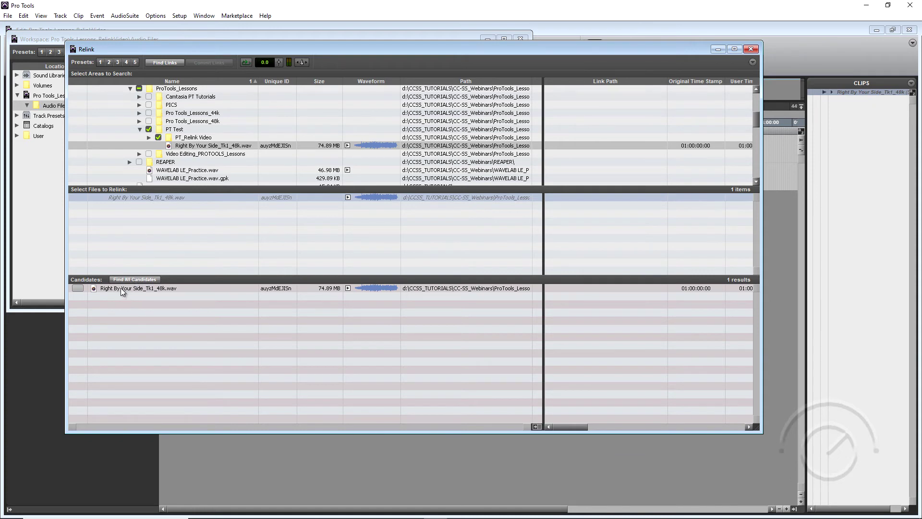
left_click(77, 288)
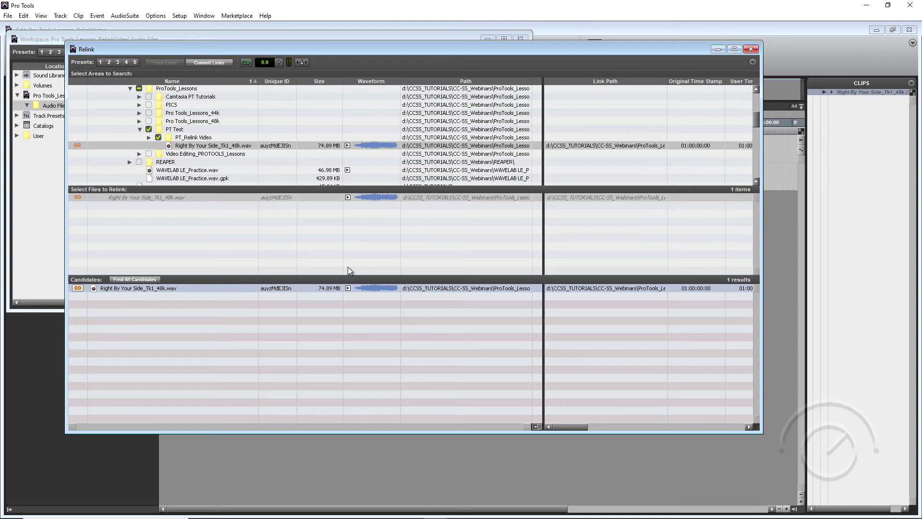
left_click(348, 289)
left_click(348, 288)
Step: Commit and confirm the new link, then close the Relink window
left_click(208, 62)
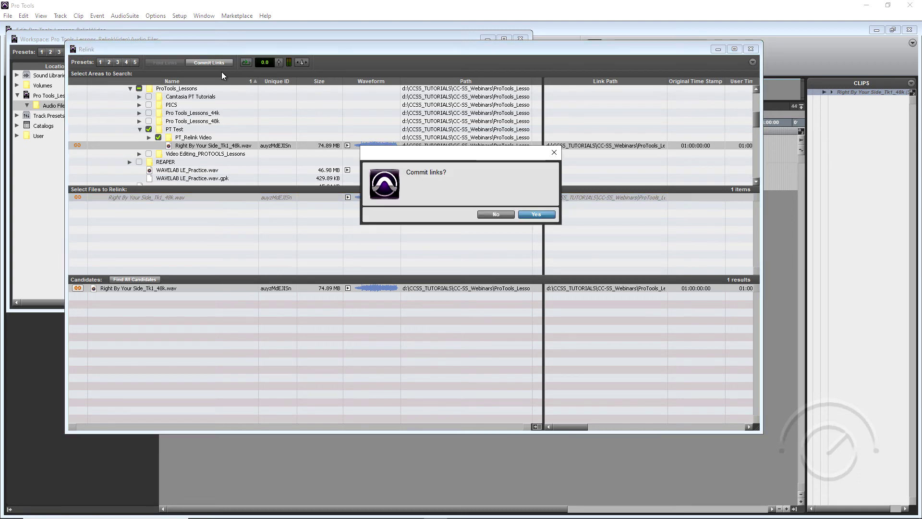
left_click(531, 214)
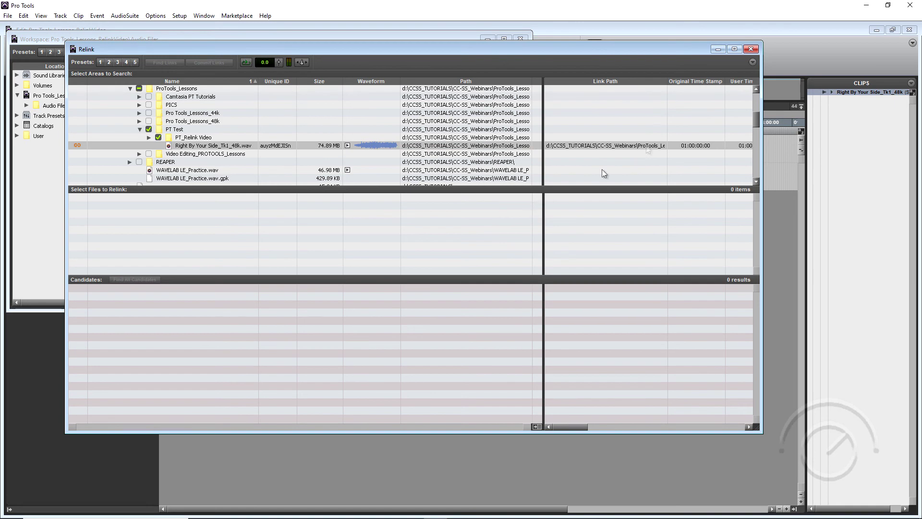
left_click(750, 49)
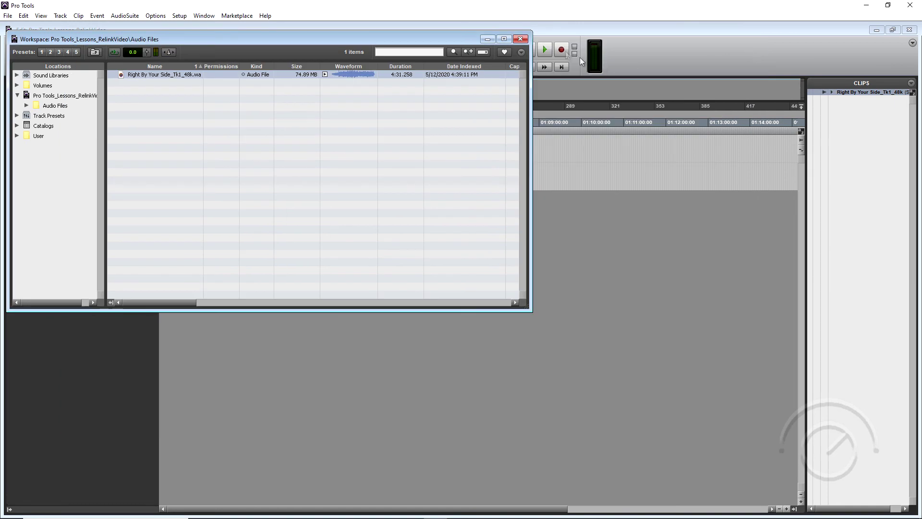
Step: Close the Workspace, then play and stop the restored Right By Your Side clip
left_click(520, 39)
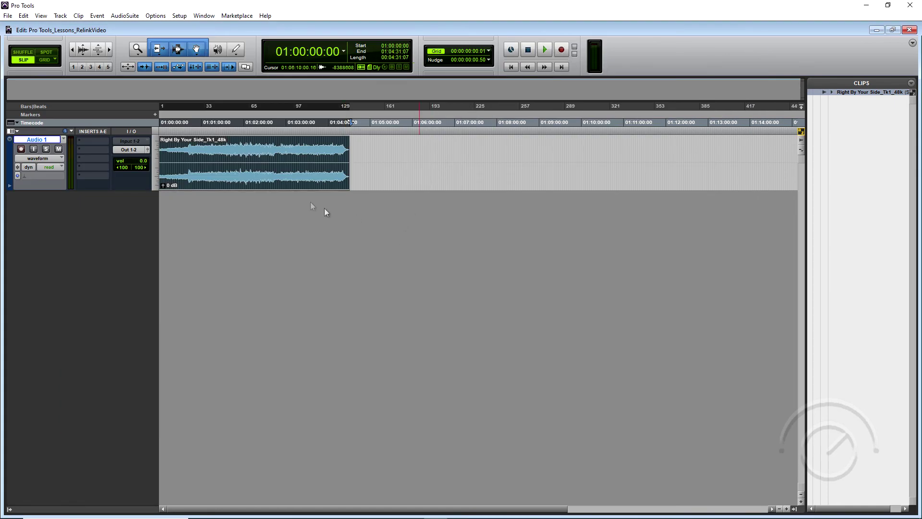
left_click(545, 51)
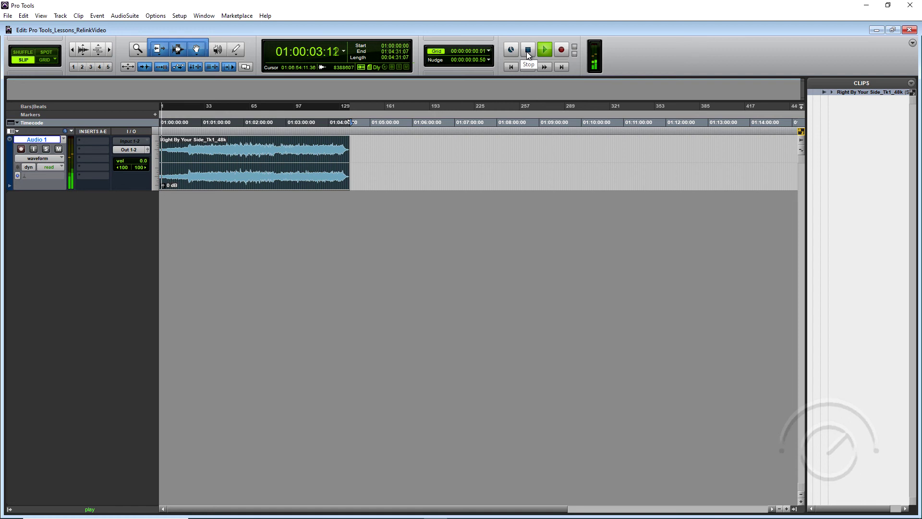
left_click(527, 50)
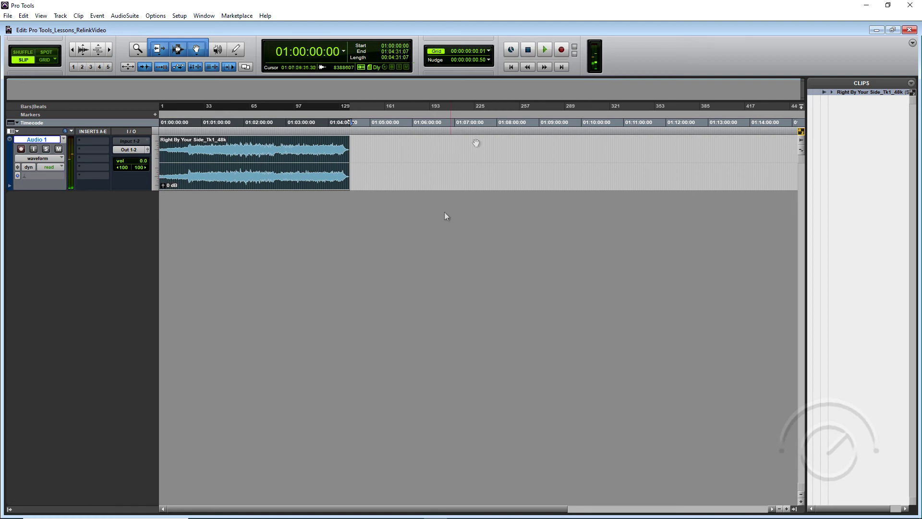